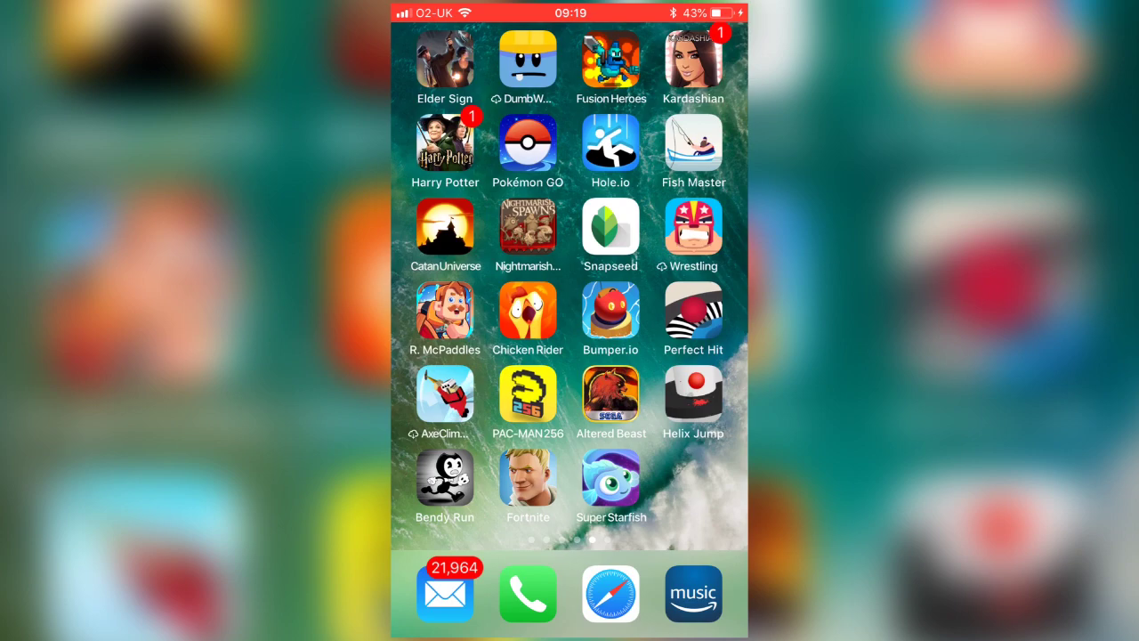
# Go to Settings > Control Centre > Customise Controls and confirm Screen Recording is included
pyautogui.moveTo(463, 321); pyautogui.dragTo(677, 320)
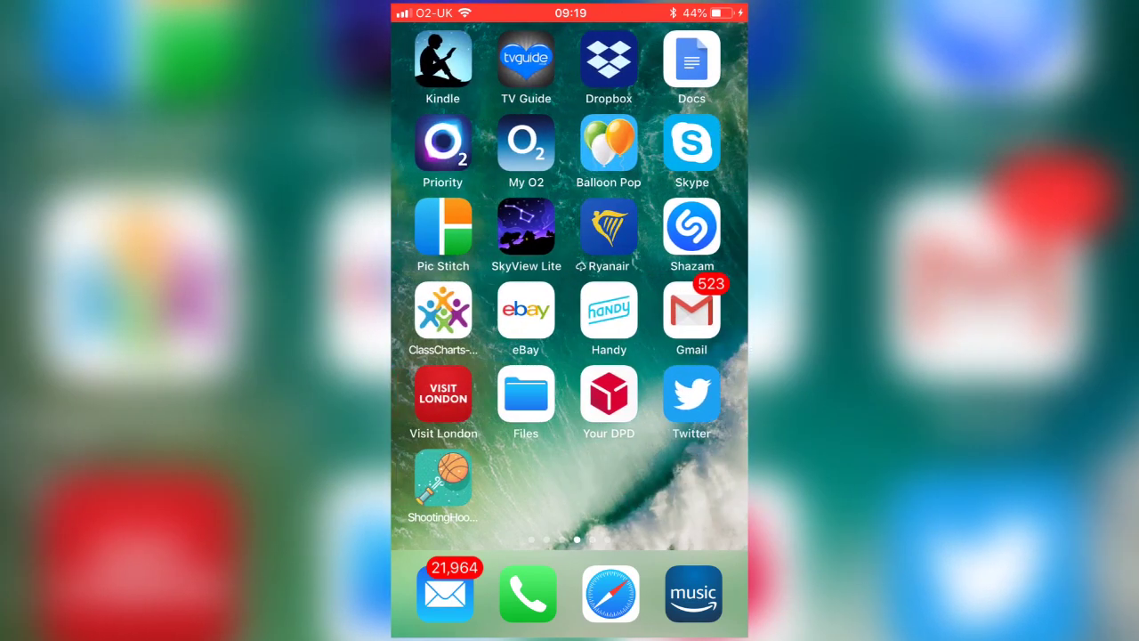
pyautogui.moveTo(463, 320); pyautogui.dragTo(677, 321)
pyautogui.moveTo(463, 320); pyautogui.dragTo(676, 320)
pyautogui.click(694, 142)
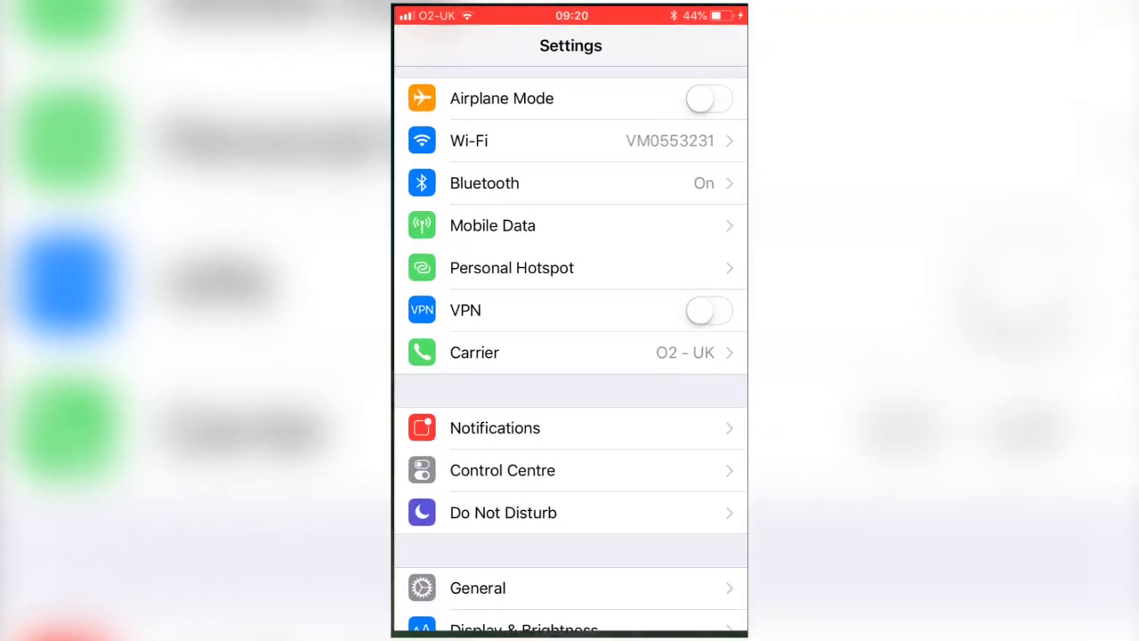
pyautogui.scroll(-3, 569, 356)
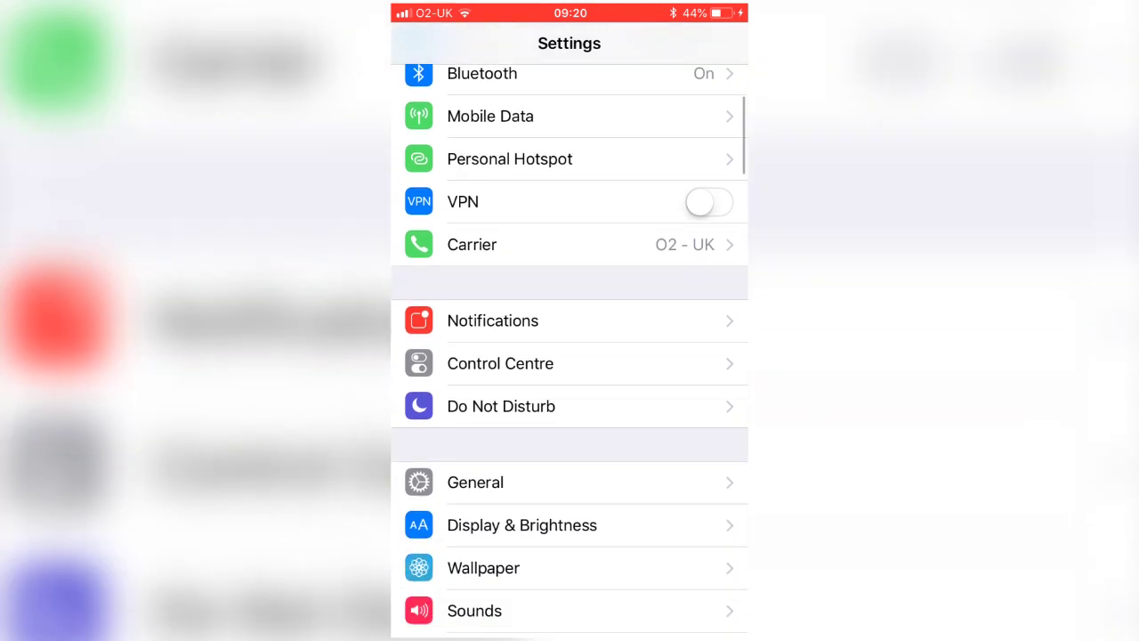
pyautogui.click(500, 320)
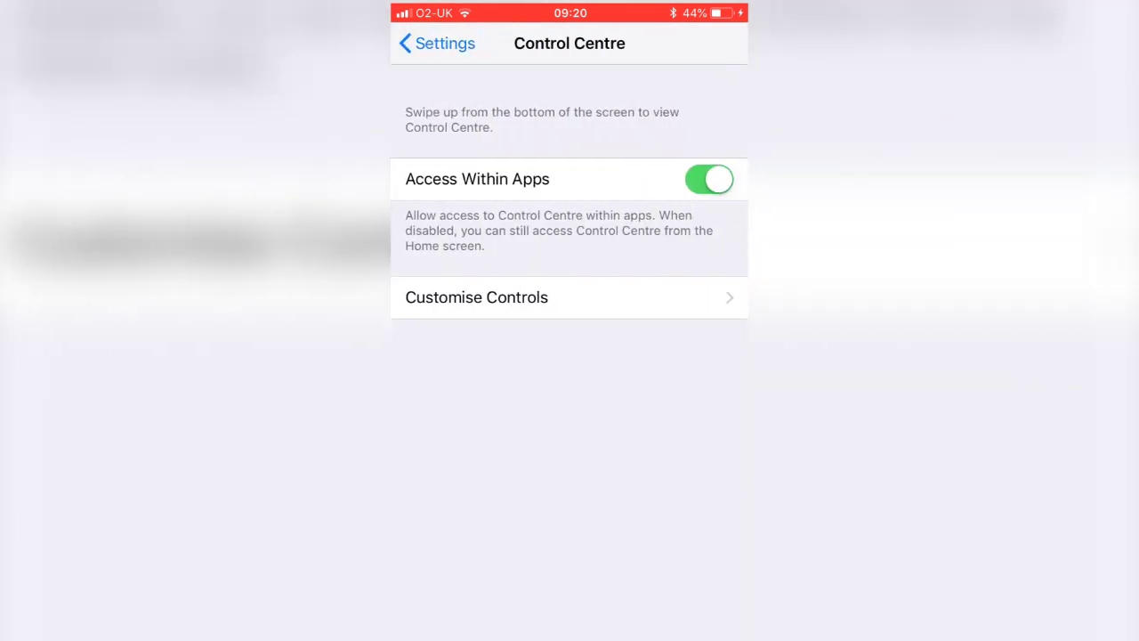
pyautogui.click(476, 297)
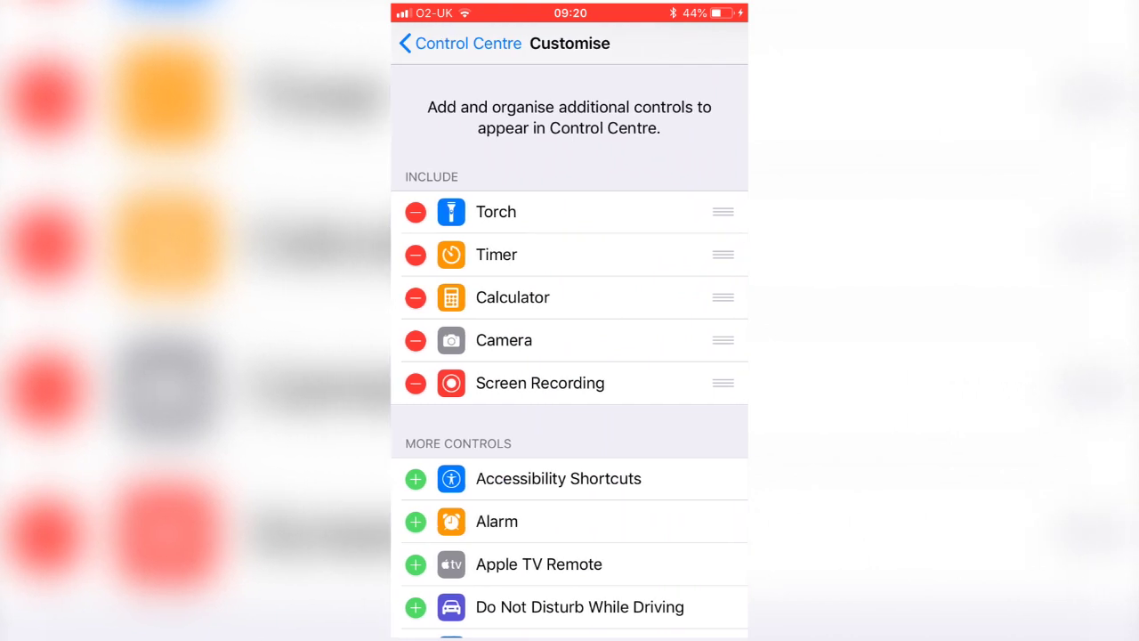
pyautogui.scroll(-1, 569, 356)
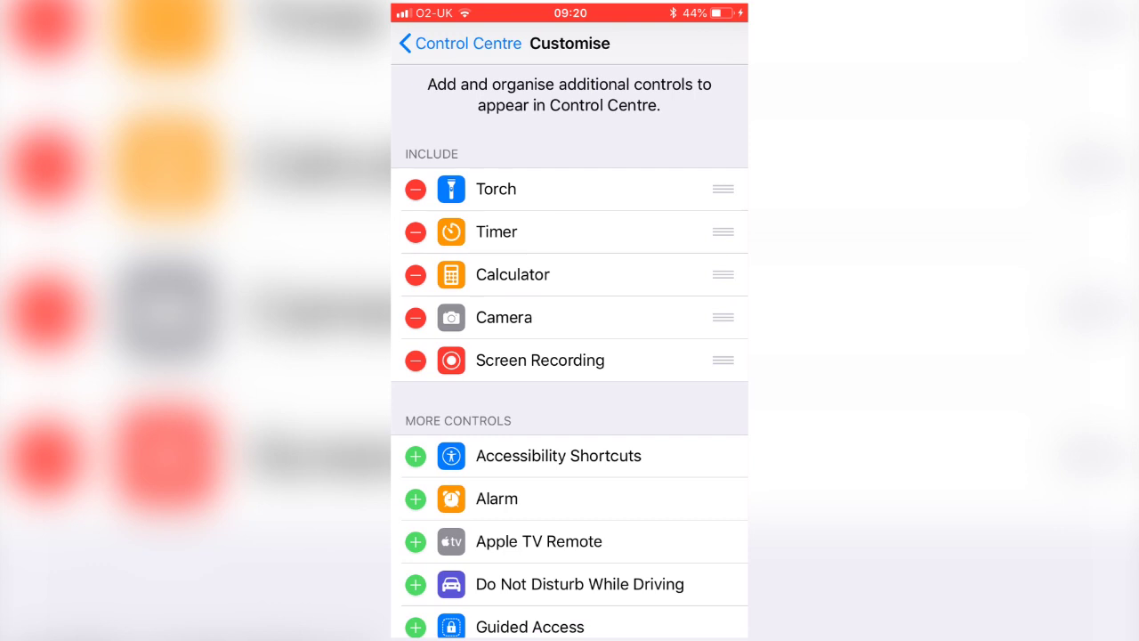
pyautogui.scroll(-5, 570, 356)
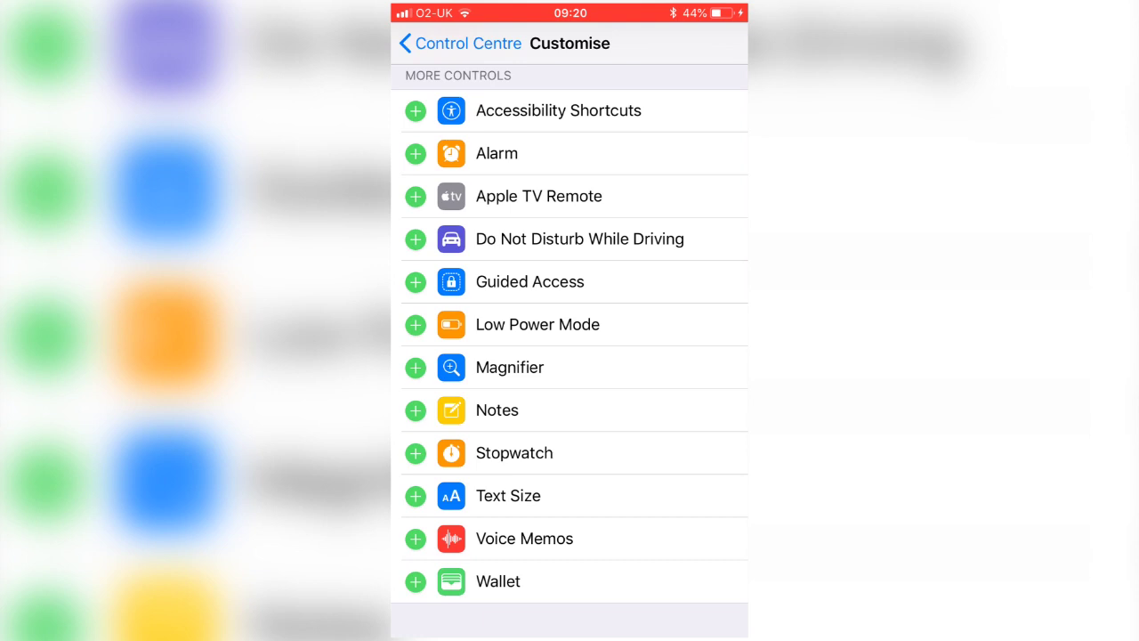
pyautogui.scroll(5, 569, 356)
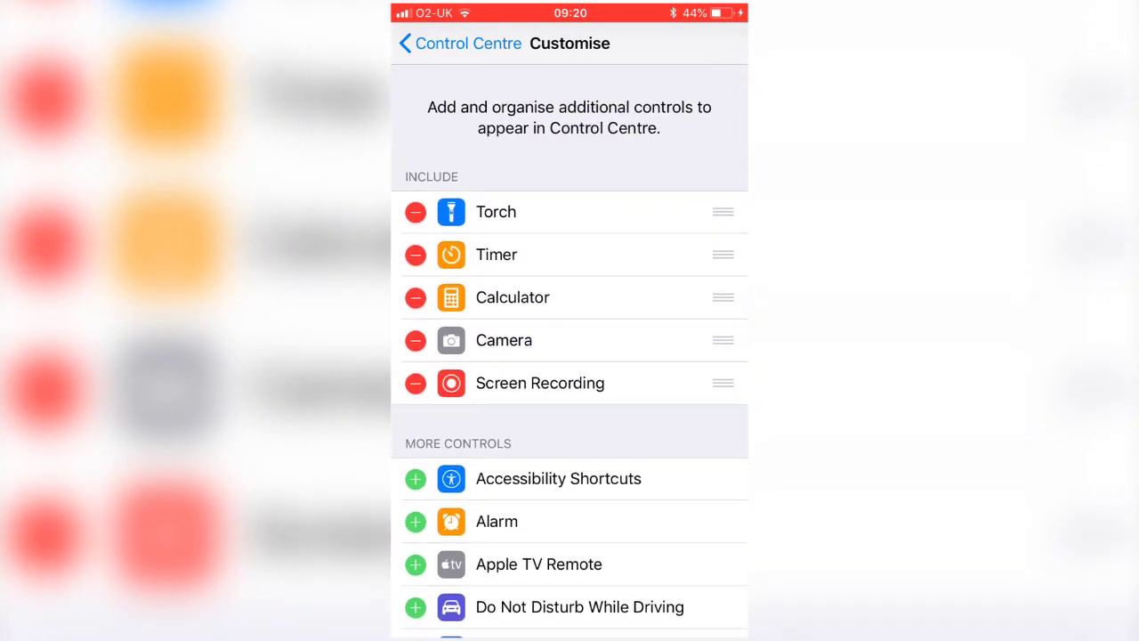
# Return to the home screen and swipe up to bring up Control Centre
pyautogui.press('super')
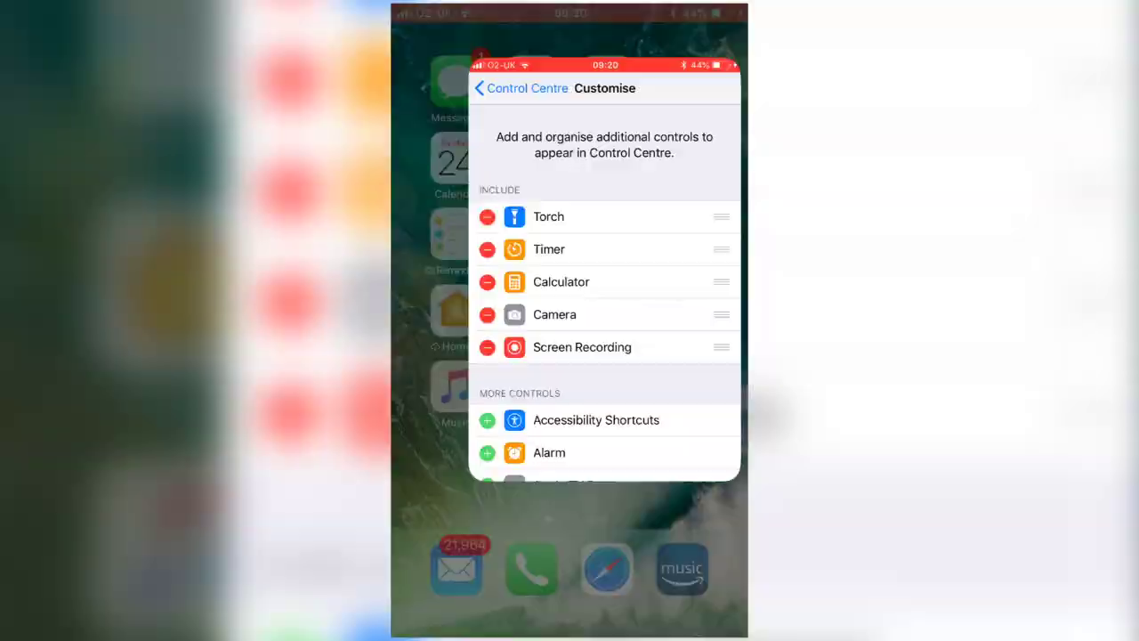
pyautogui.moveTo(570, 634); pyautogui.dragTo(569, 267)
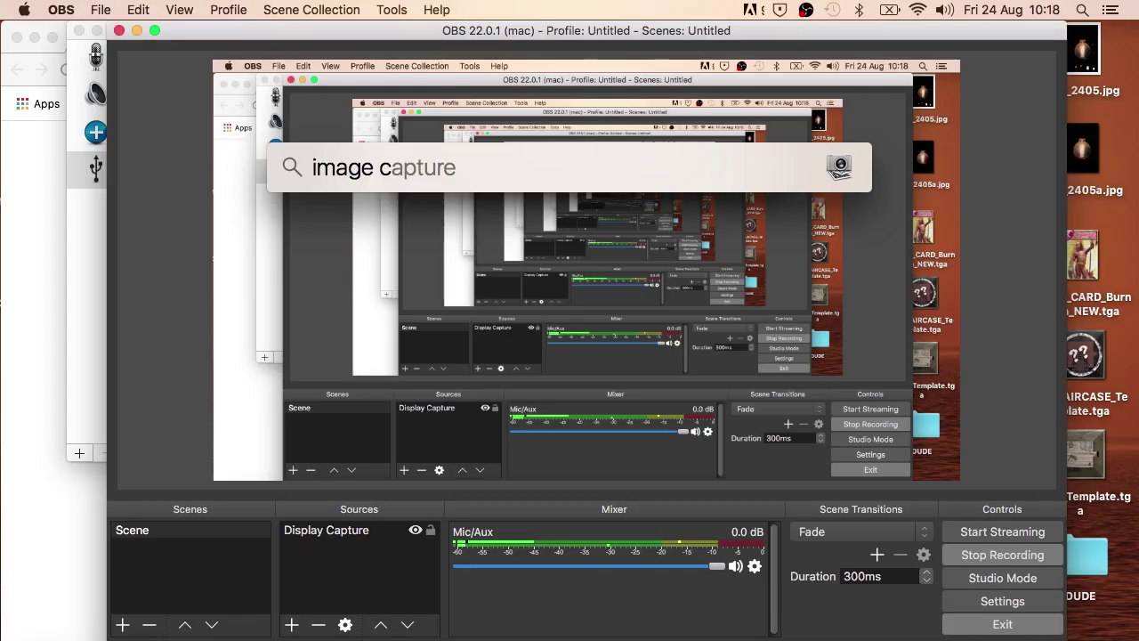
pyautogui.press('BackSpace')
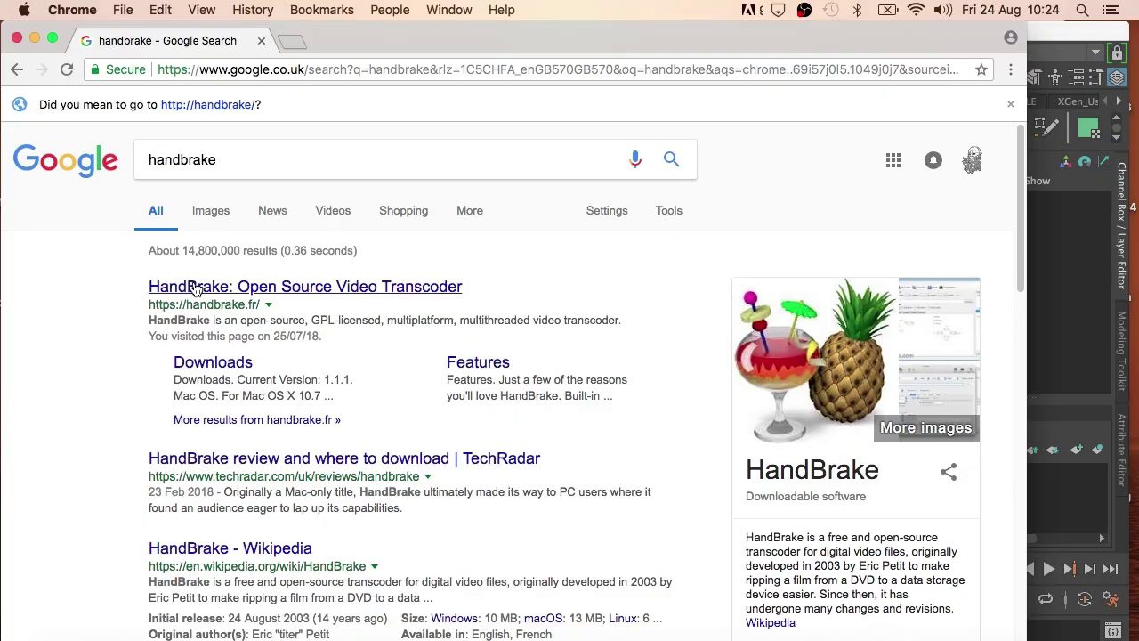
# Download HandBrake 1.1.1 from the official HandBrake site and open the app
pyautogui.click(194, 287)
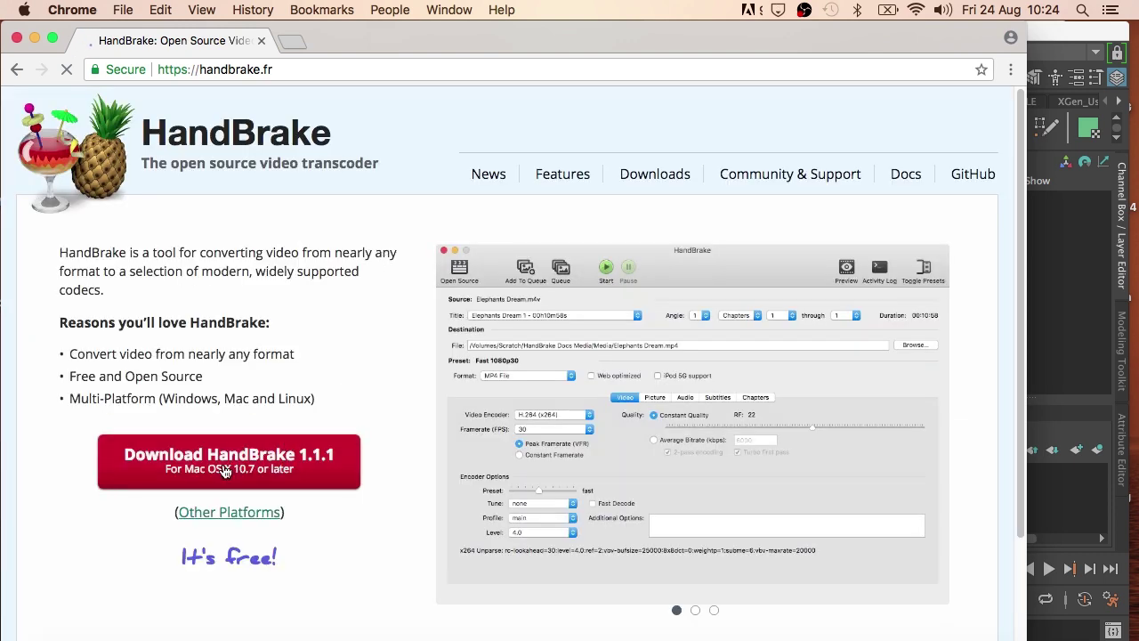
pyautogui.click(243, 469)
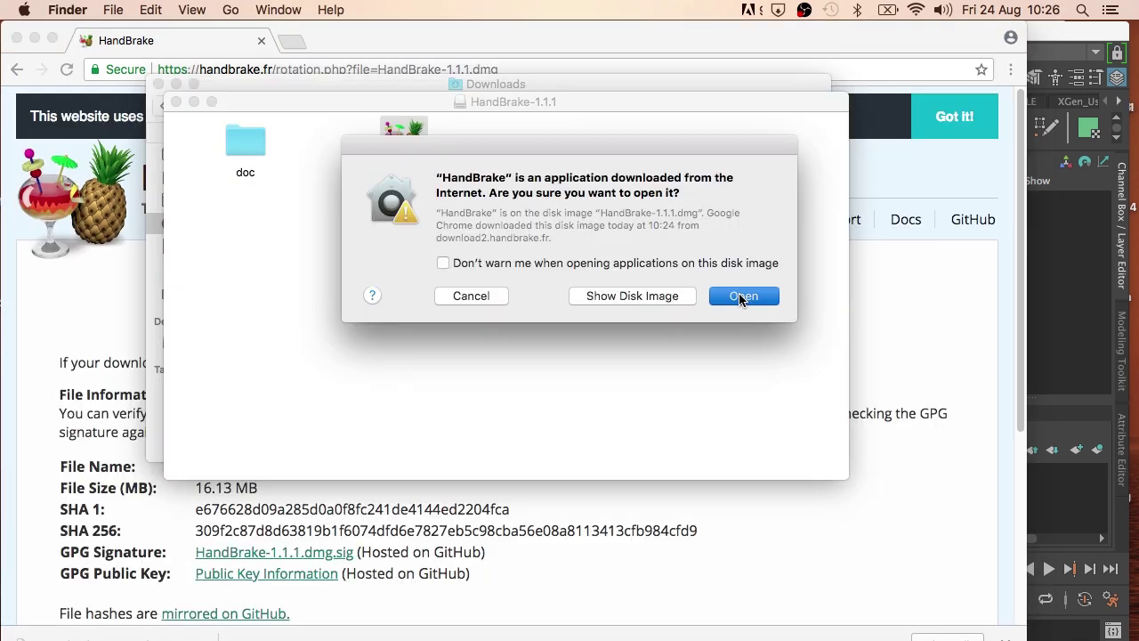
pyautogui.click(742, 298)
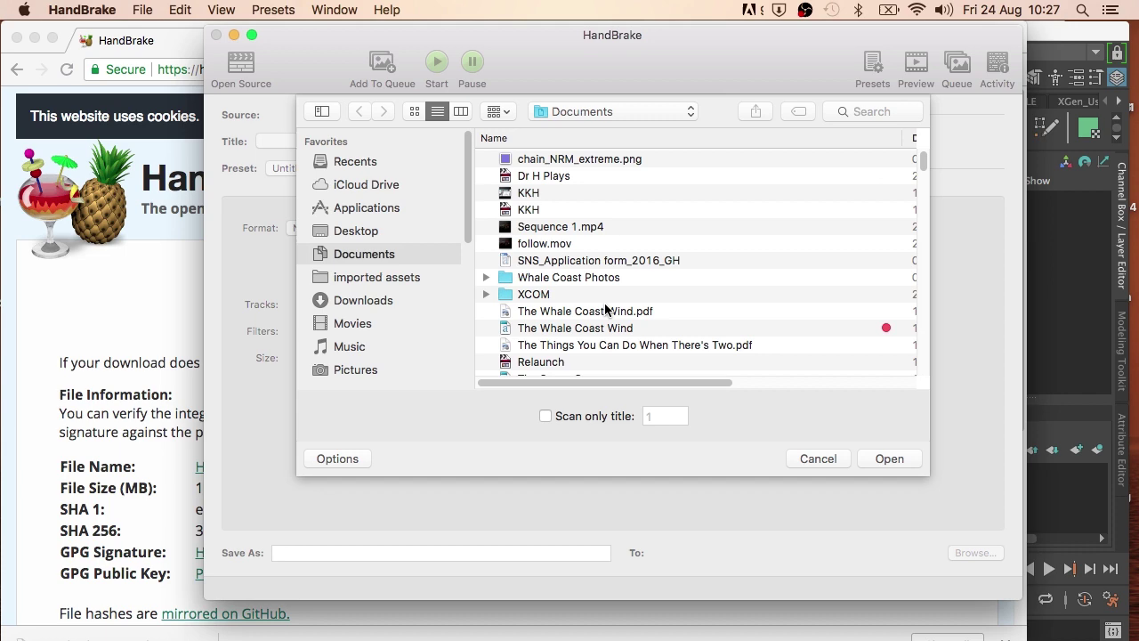
# Load JZFA2617.MP4 from the Desktop as HandBrake's source video
pyautogui.click(355, 231)
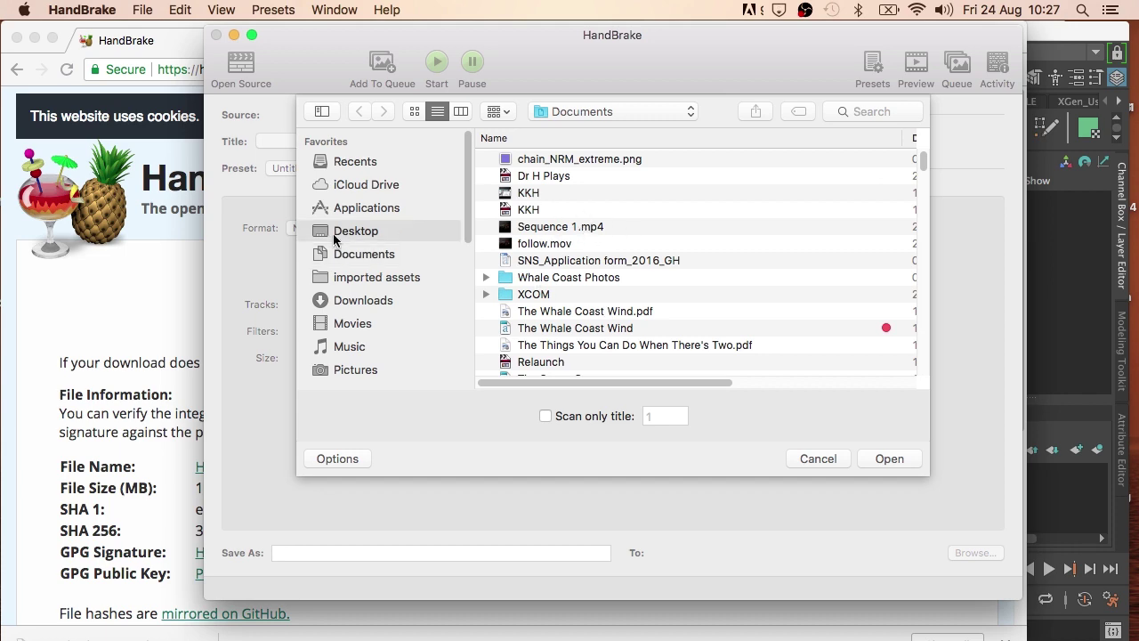
pyautogui.doubleClick(551, 300)
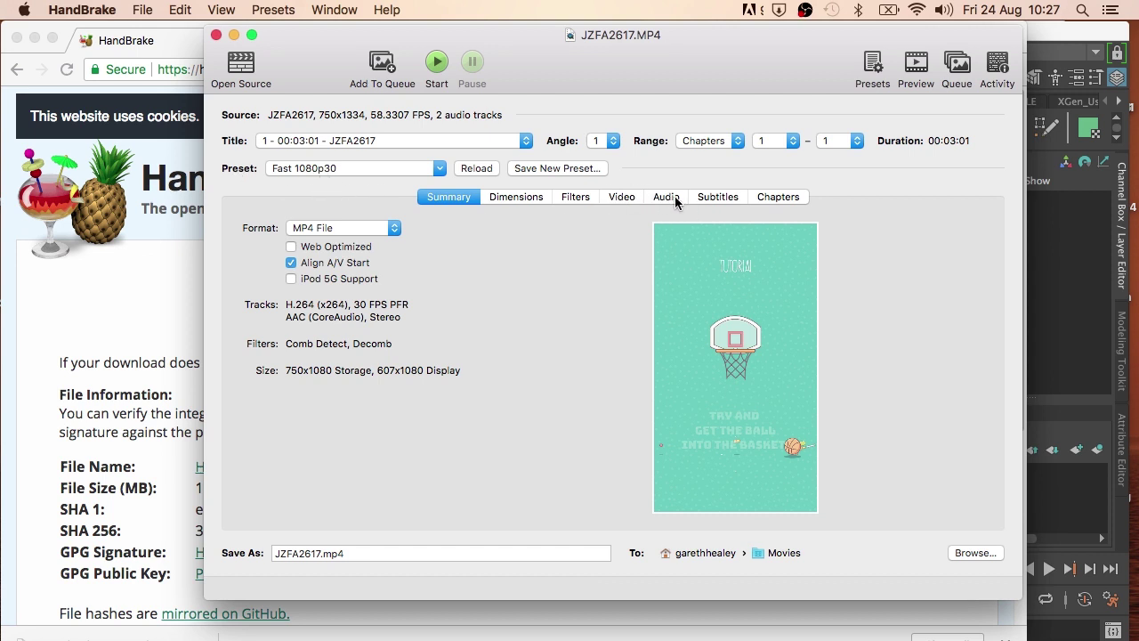
# On the Video tab, set Constant Framerate at 25 fps and Constant Quality to RF 0
pyautogui.click(623, 197)
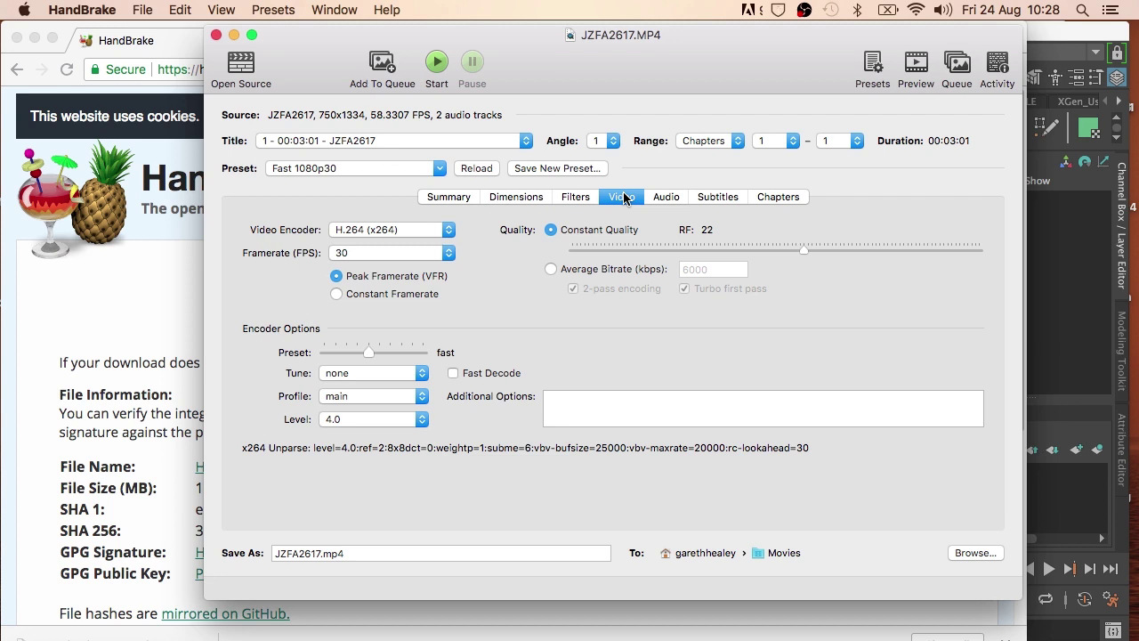
pyautogui.click(338, 295)
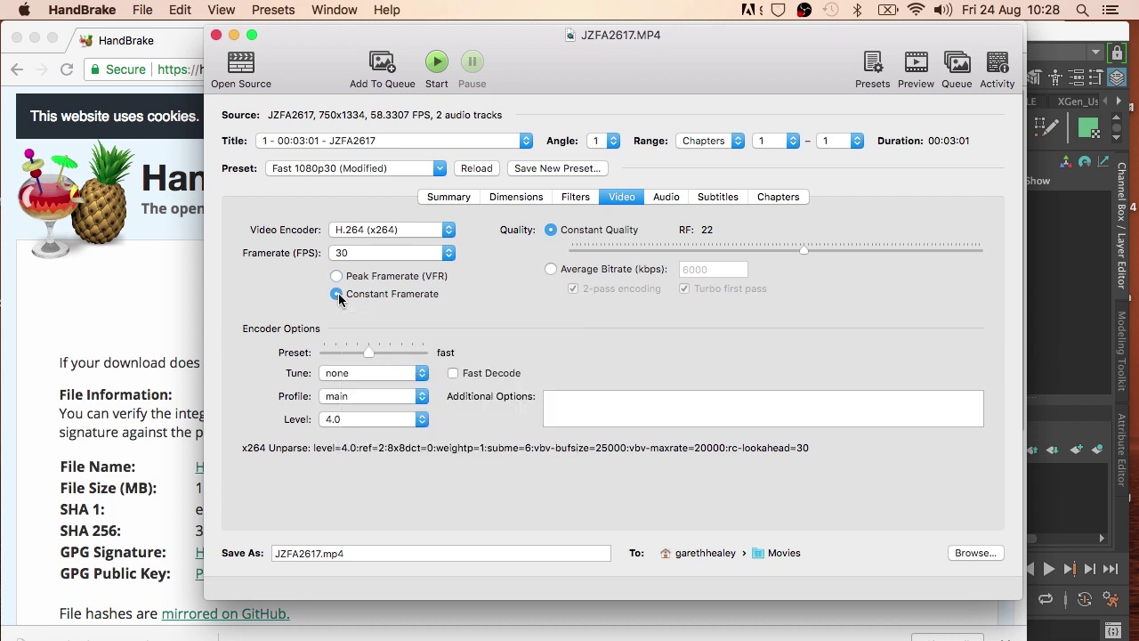
pyautogui.click(448, 254)
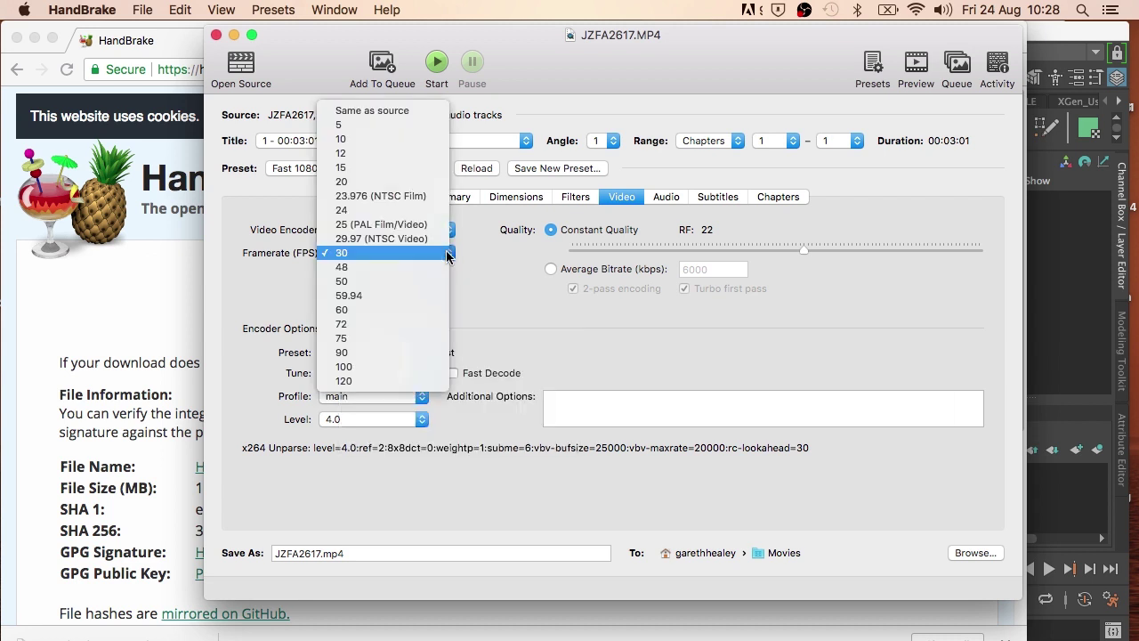
pyautogui.click(339, 231)
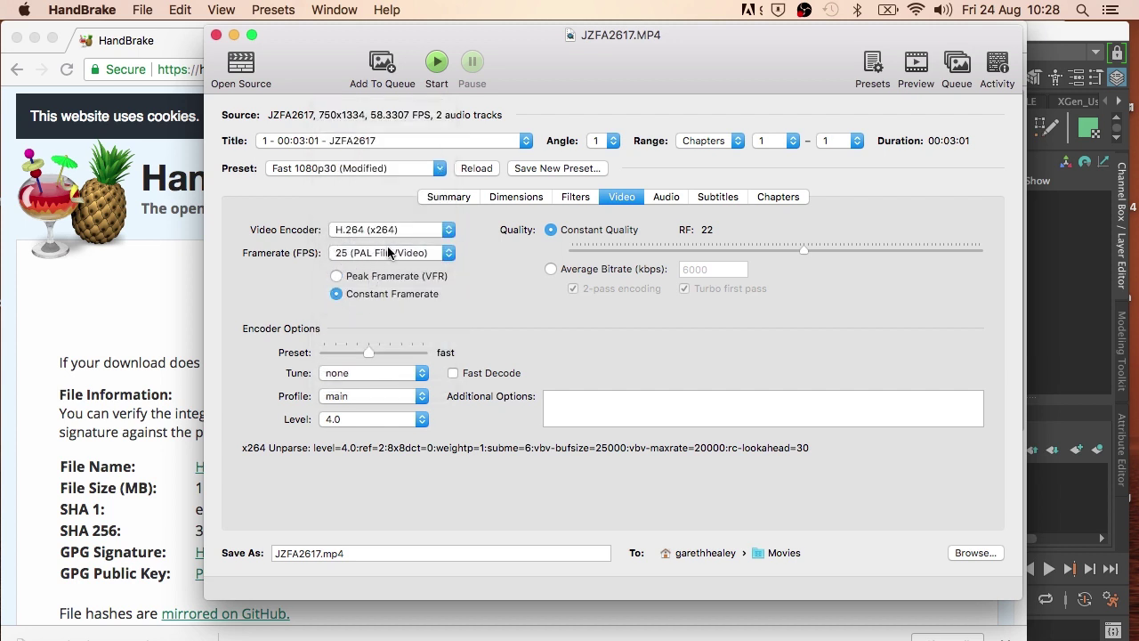
pyautogui.moveTo(409, 298)
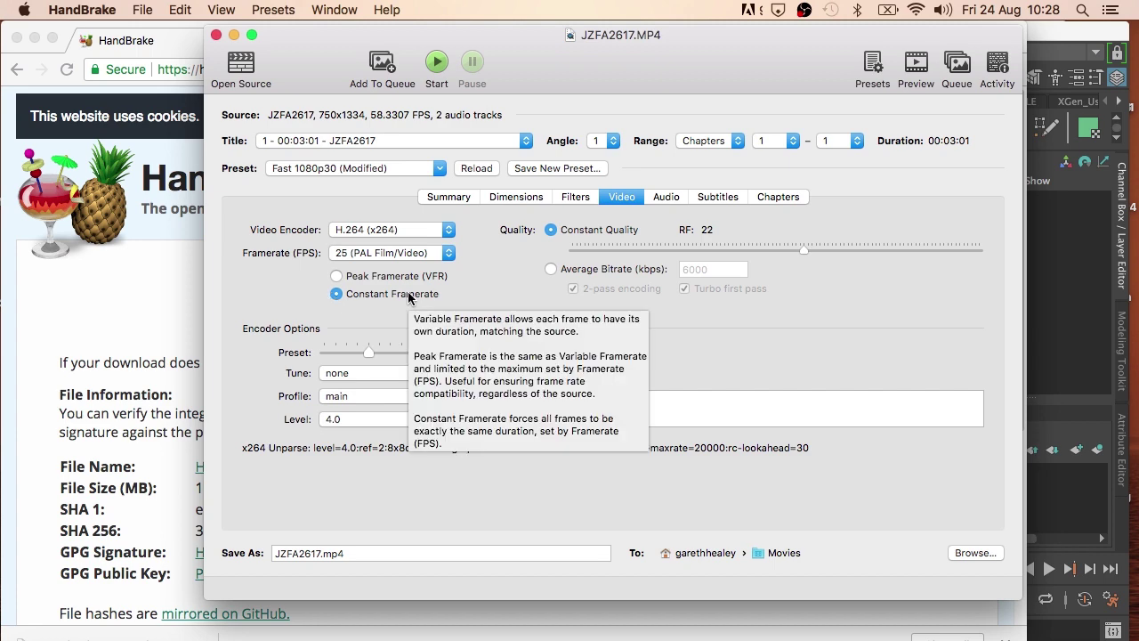
pyautogui.moveTo(806, 251)
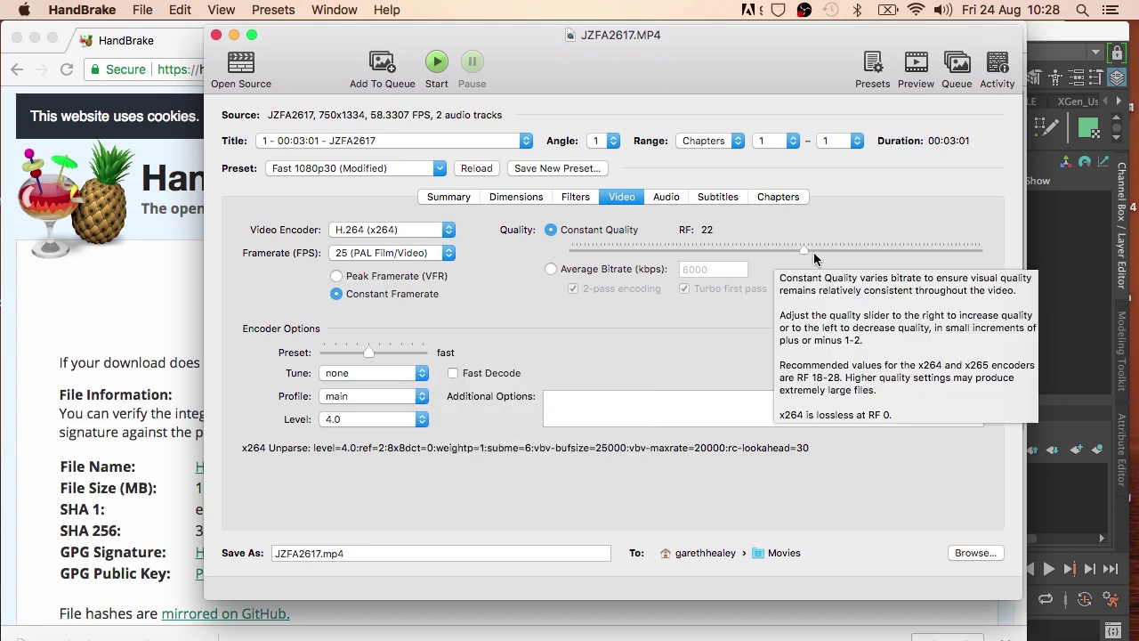
pyautogui.moveTo(806, 248); pyautogui.dragTo(1016, 273)
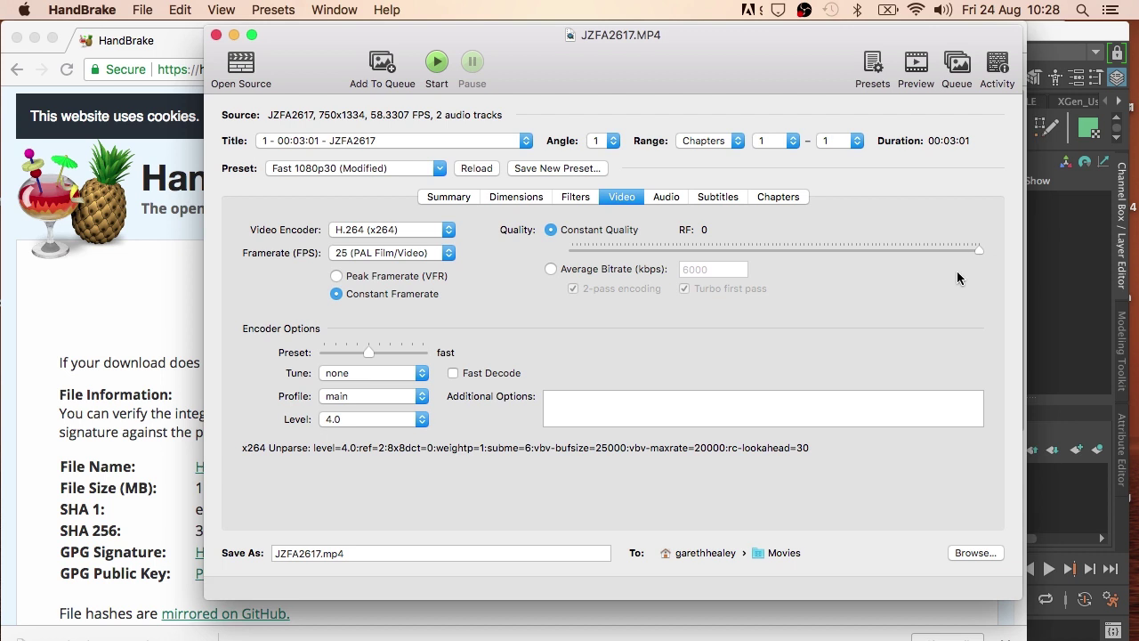
# Add source track 1: Unknown (AAC) (2.0 ch) as the second audio track
pyautogui.click(665, 198)
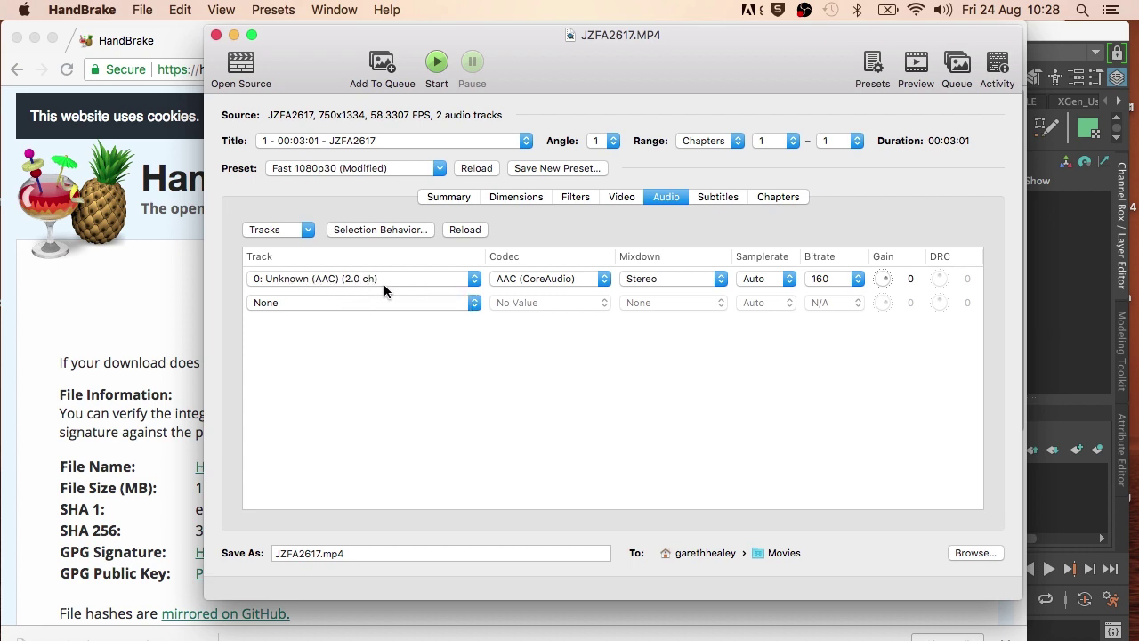
pyautogui.click(287, 303)
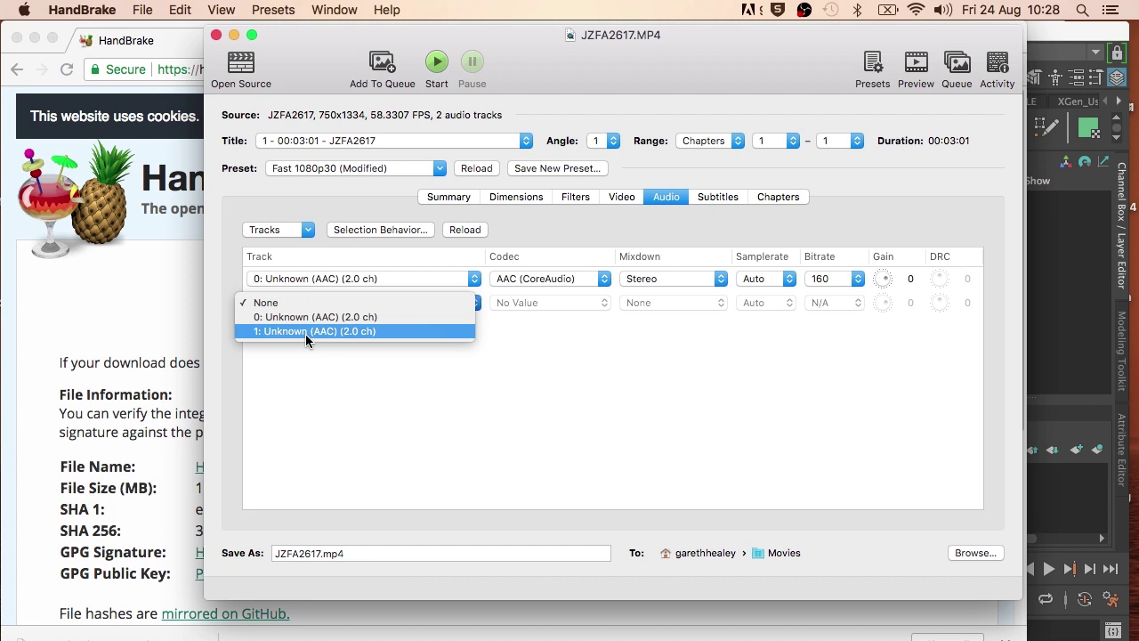
pyautogui.click(305, 334)
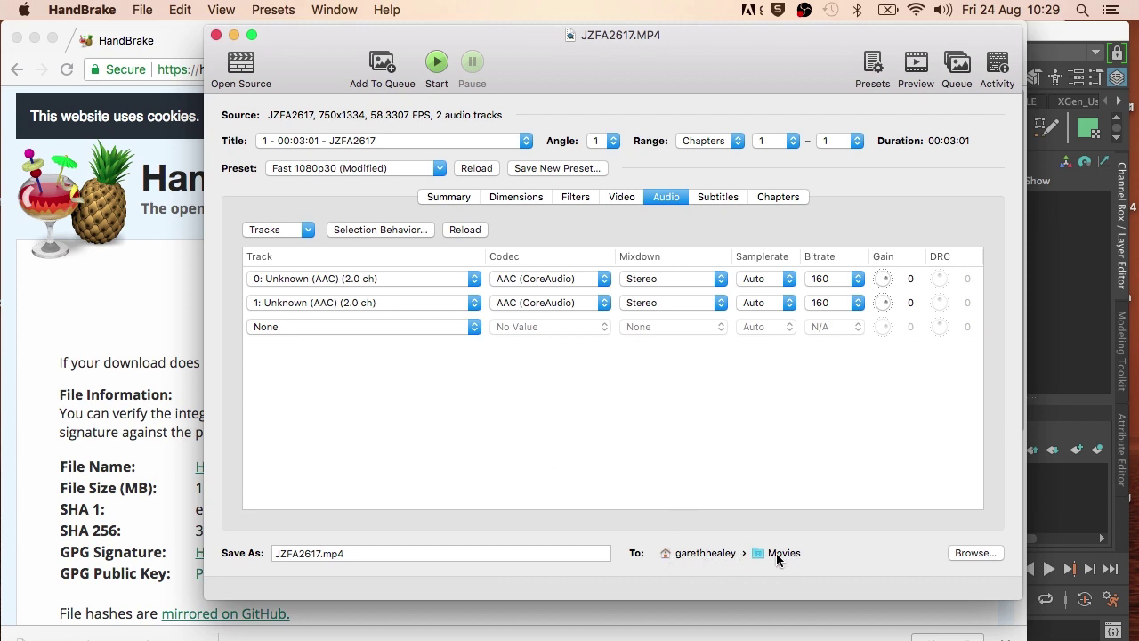
# Set the output destination folder to the Desktop
pyautogui.click(967, 557)
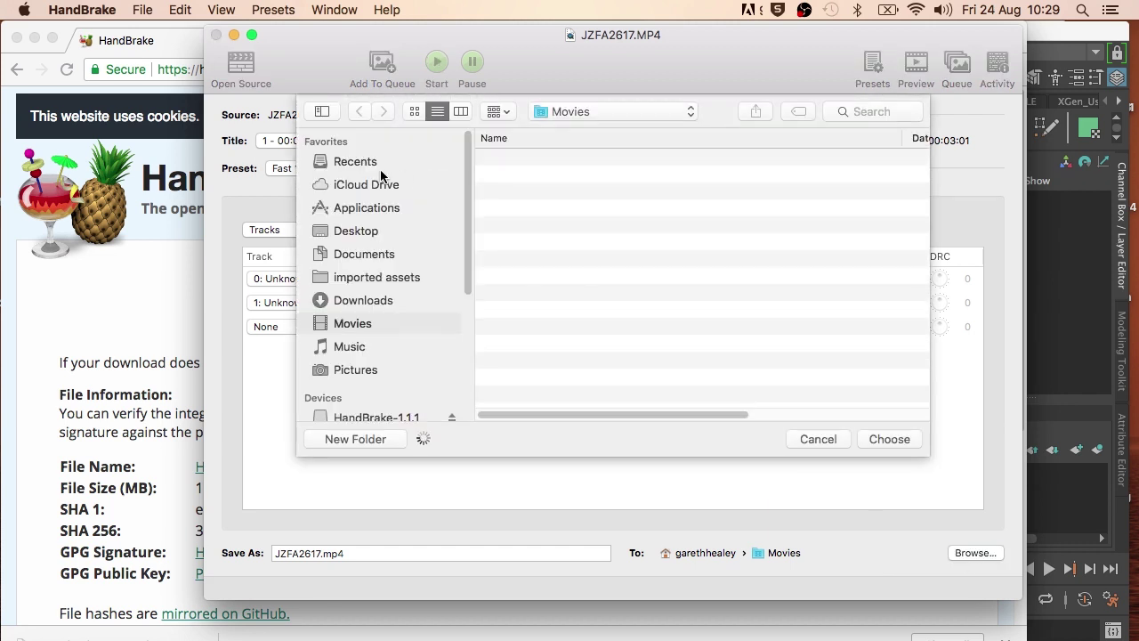
pyautogui.click(356, 231)
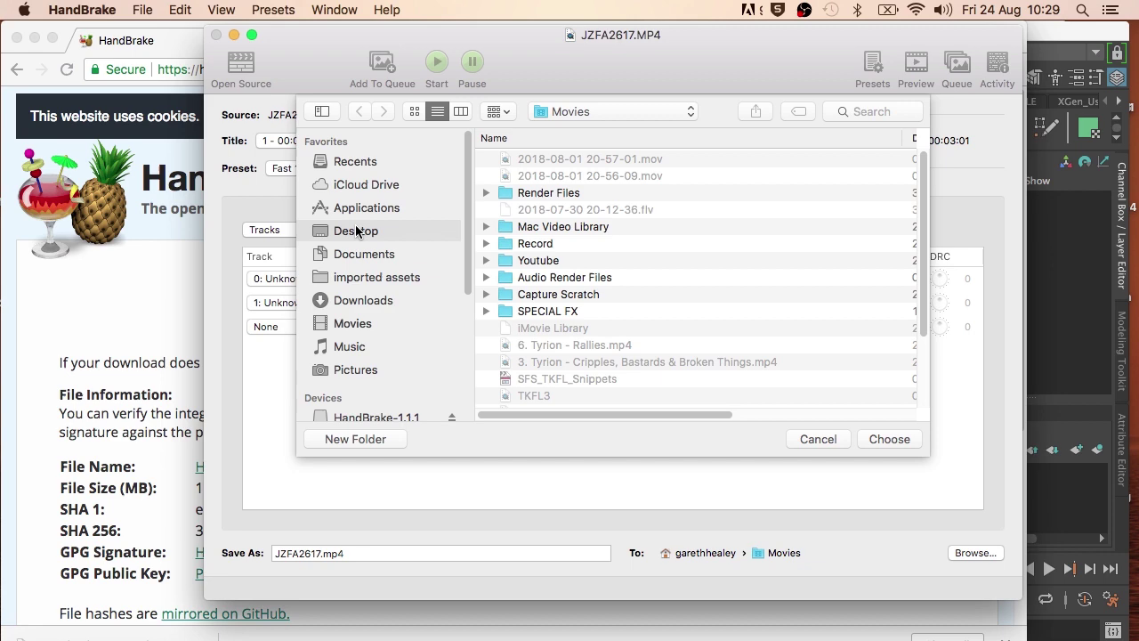
pyautogui.click(888, 439)
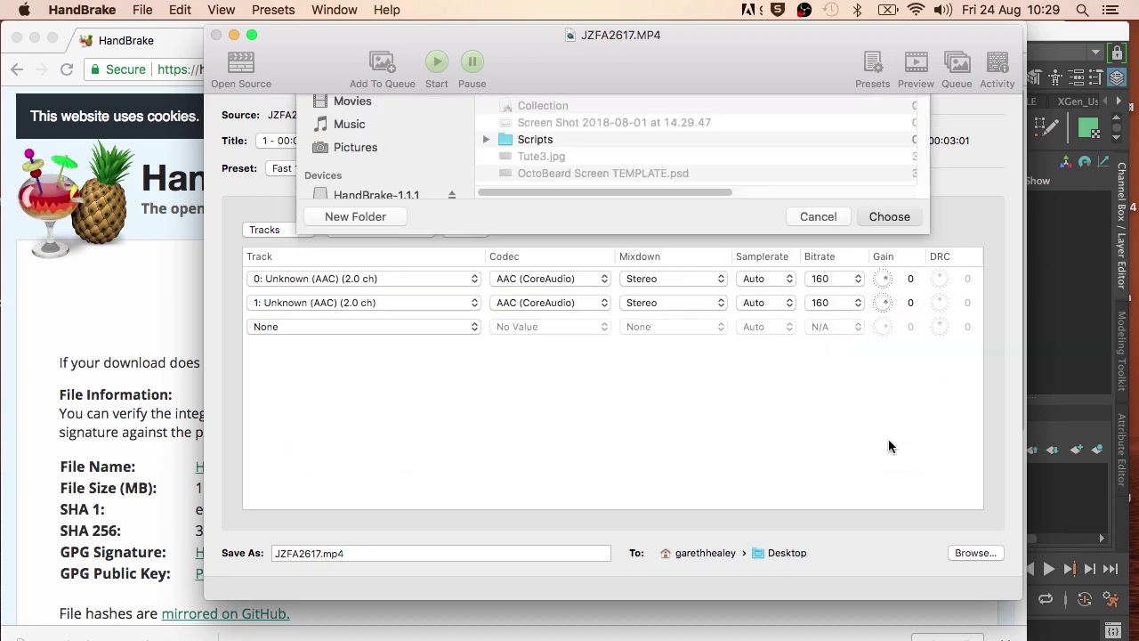
# Rename the output file to ShootingHoops.mp4
pyautogui.click(320, 553)
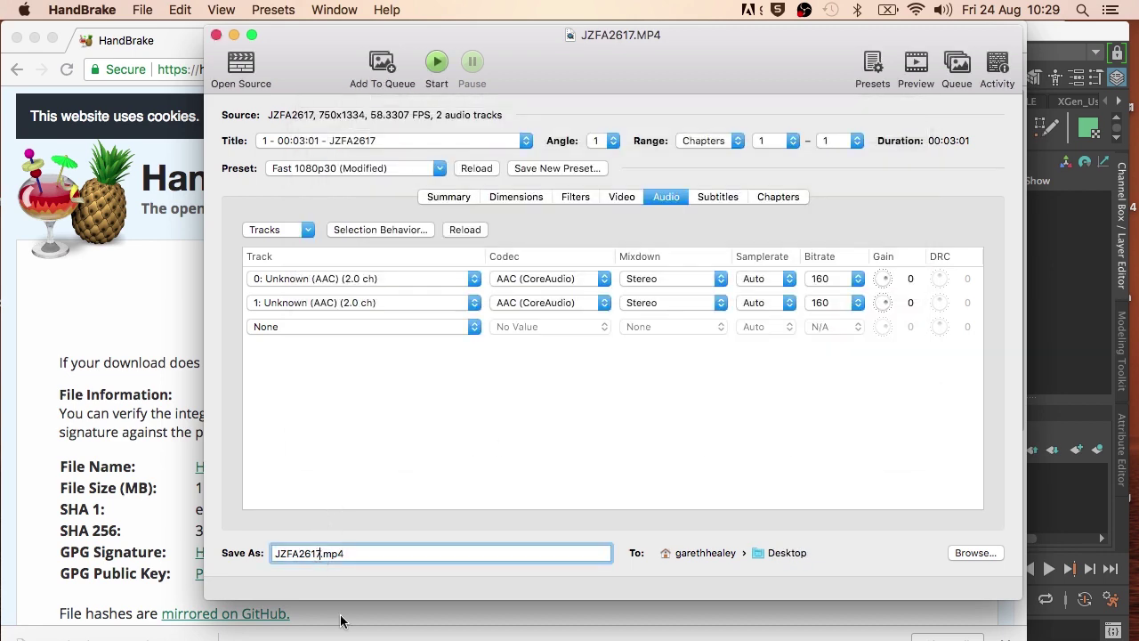
pyautogui.press('BackSpace')
pyautogui.press('BackSpace')
pyautogui.press('BackSpace')
pyautogui.press('BackSpace')
pyautogui.press('BackSpace')
pyautogui.press('BackSpace')
pyautogui.press('BackSpace')
pyautogui.press('BackSpace')
pyautogui.write('ShootingHoops')
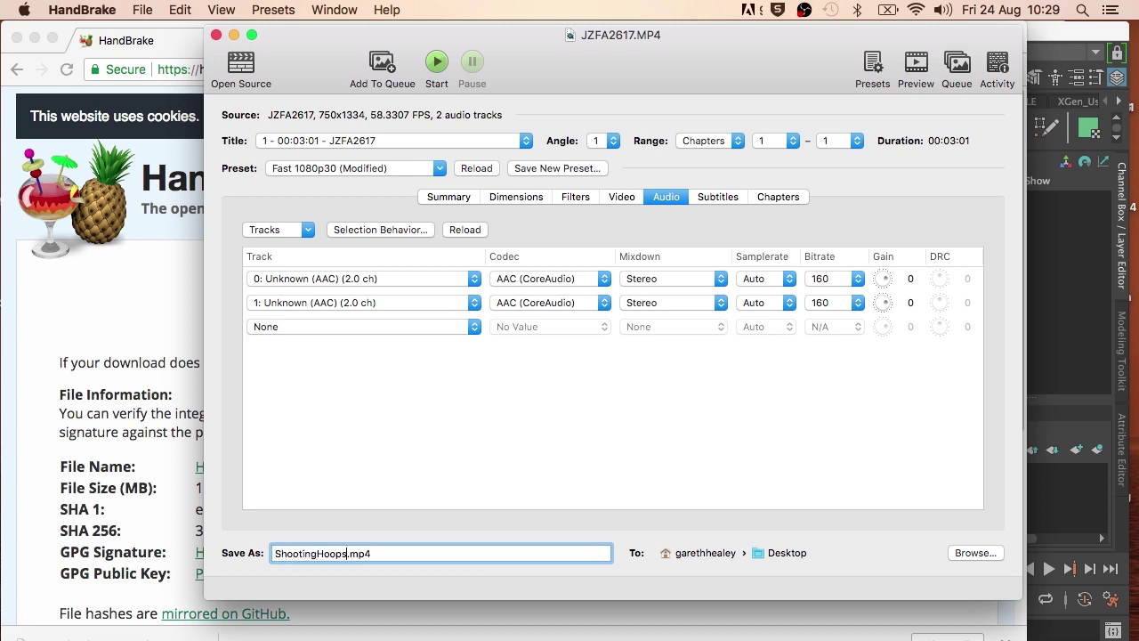
# Start encoding ShootingHoops.mp4, then bring up the stop-or-continue encoding prompt
pyautogui.click(437, 64)
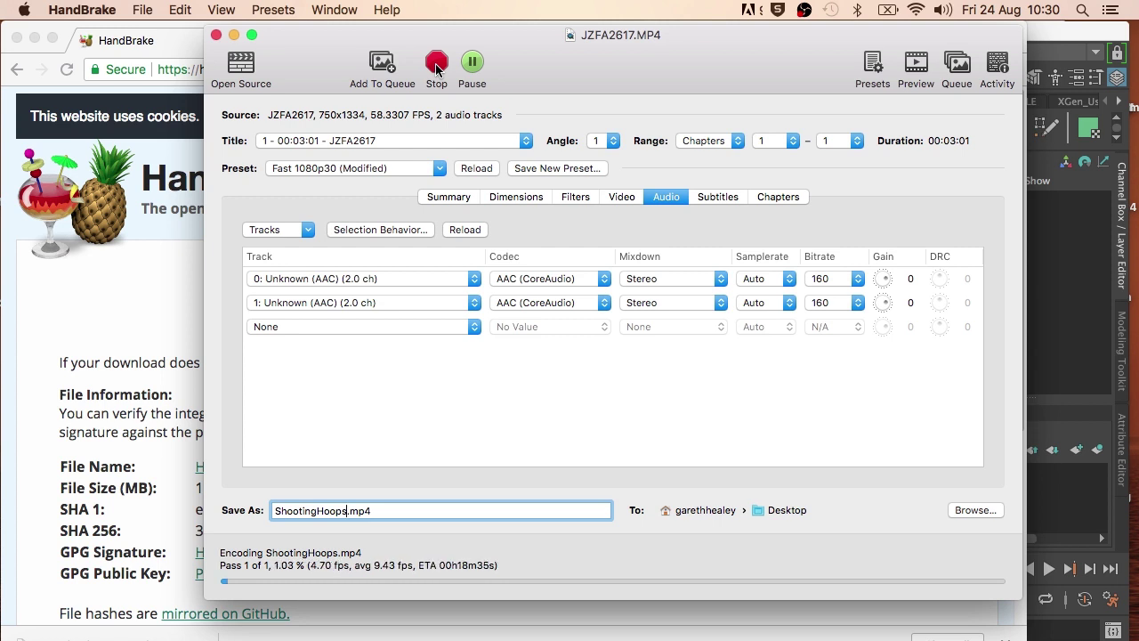
pyautogui.click(436, 64)
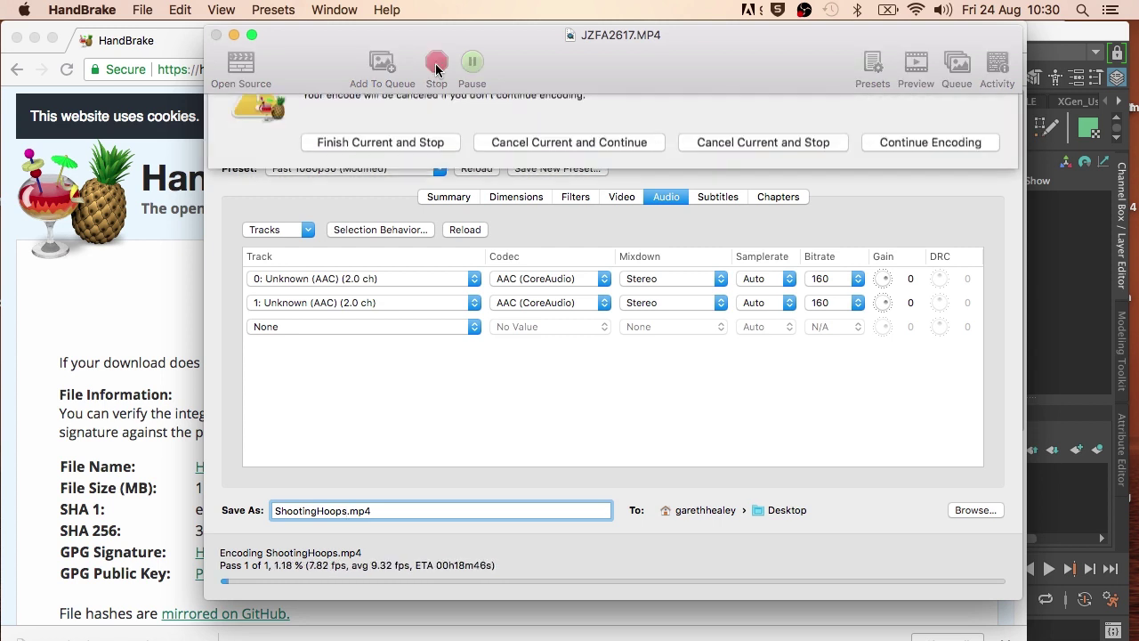